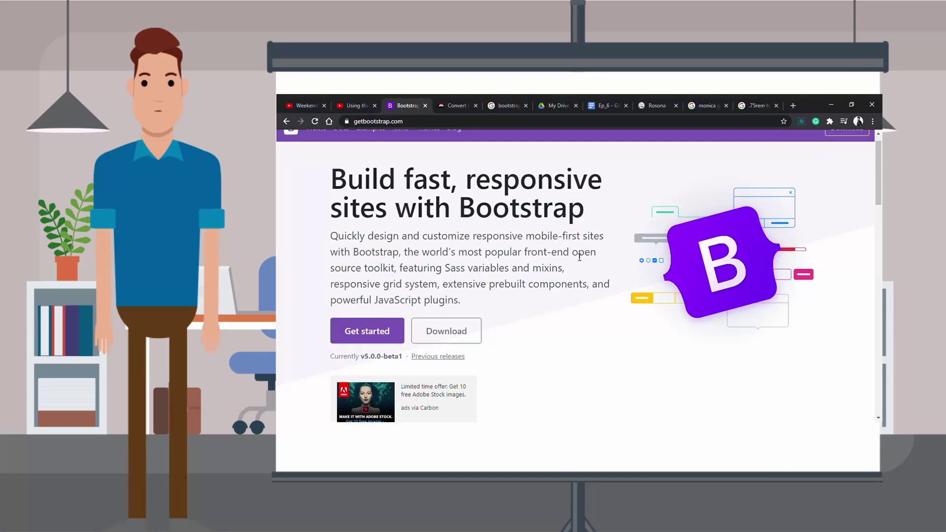
In Chrome, go to Bootstrap's Grid system page under Docs > Layout
scroll(567, 252, down, 3)
scroll(566, 255, up, 3)
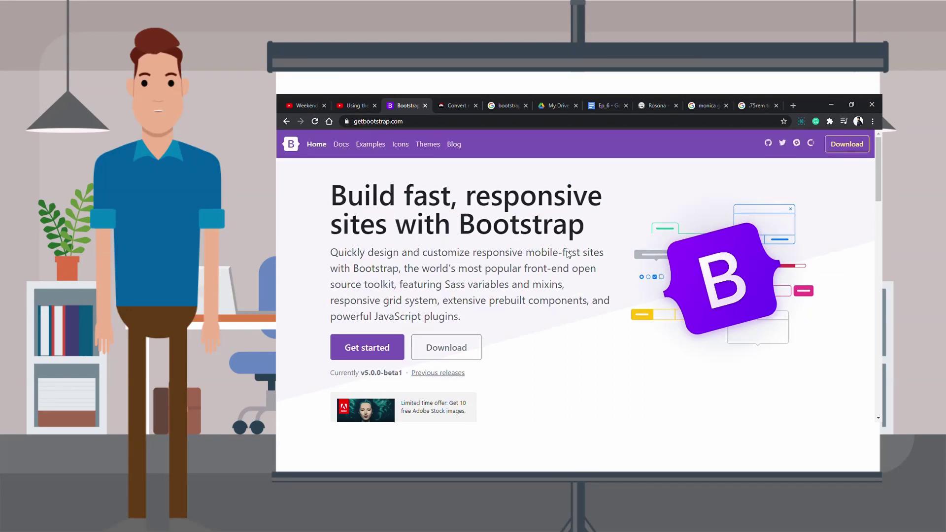
click(341, 144)
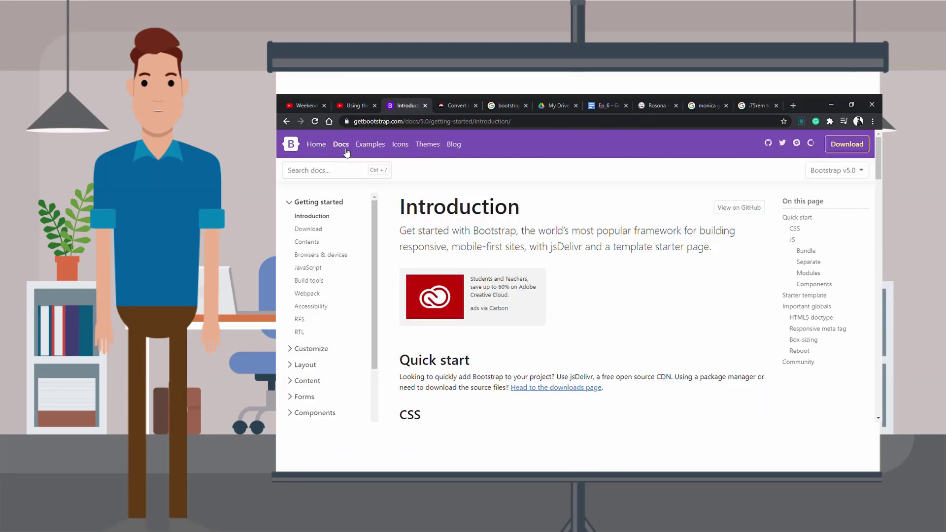
scroll(602, 229, down, 3)
click(315, 337)
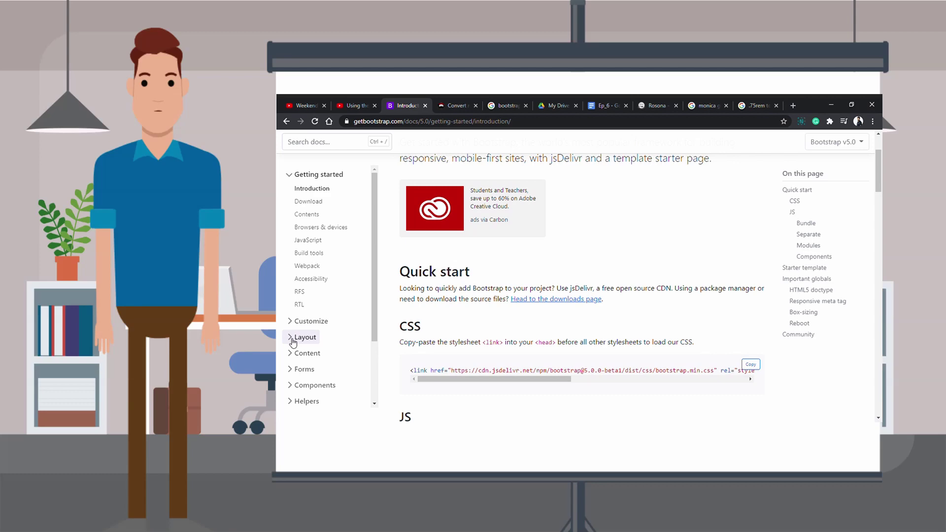
scroll(308, 295, down, 3)
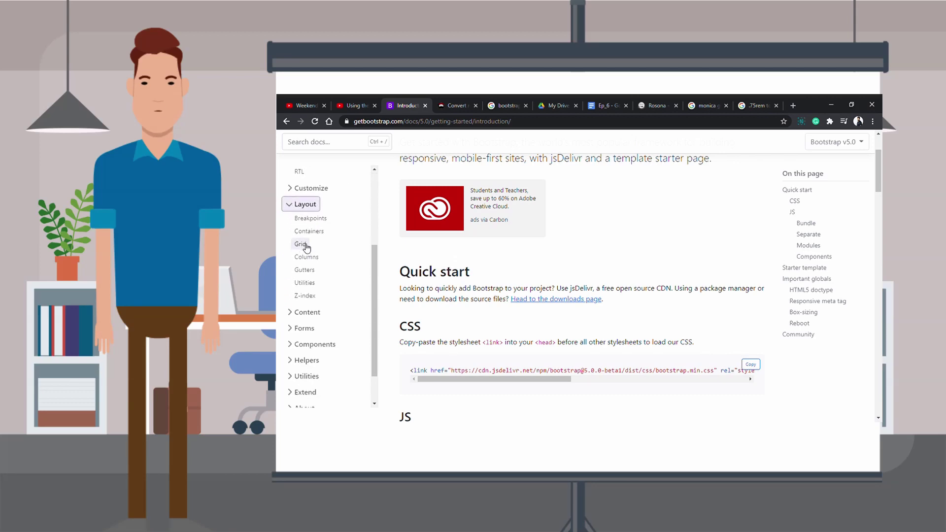
click(301, 248)
In the grid options table, highlight the 12 column count and the 1.5rem gutter width
scroll(667, 282, down, 3)
scroll(669, 281, down, 15)
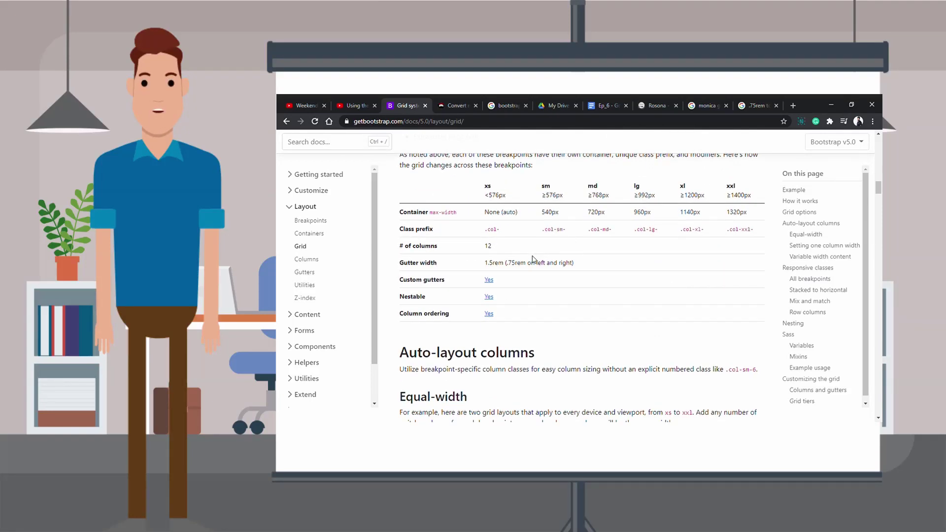
double_click(487, 246)
drag(484, 262, 582, 266)
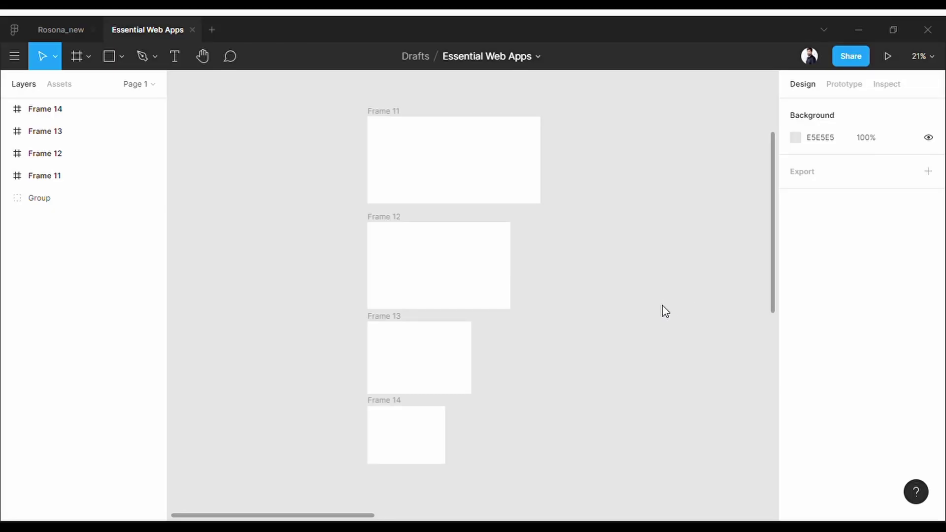
mouse_move(544, 416)
mouse_down()
mouse_move(544, 387)
mouse_move(542, 400)
mouse_up()
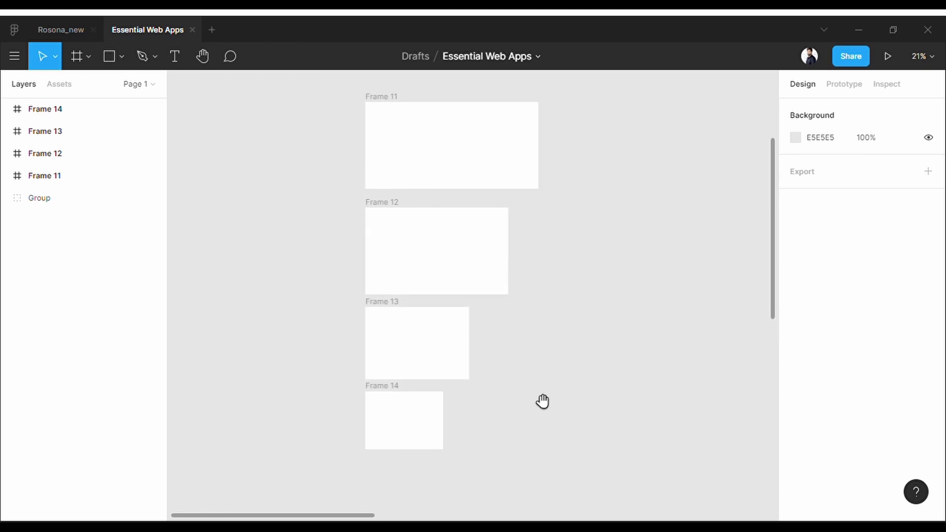
scroll(363, 438, up, 5)
click(363, 439)
click(819, 190)
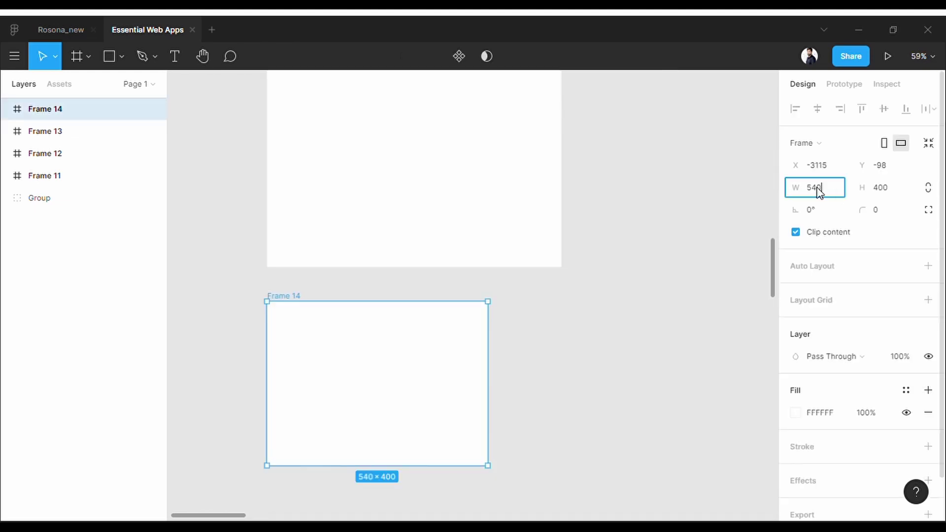
click(734, 260)
scroll(719, 197, up, 3)
click(410, 244)
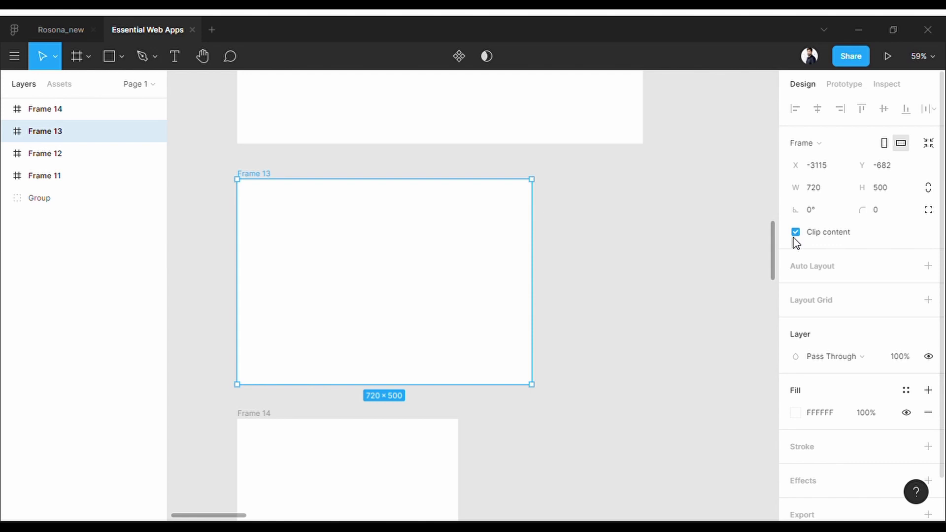
click(813, 192)
click(739, 264)
scroll(689, 266, up, 3)
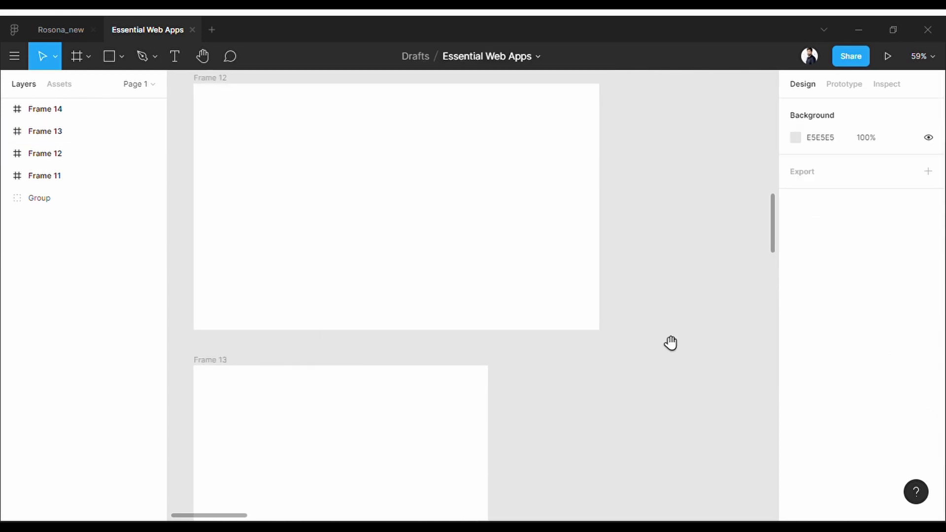
click(566, 296)
click(833, 191)
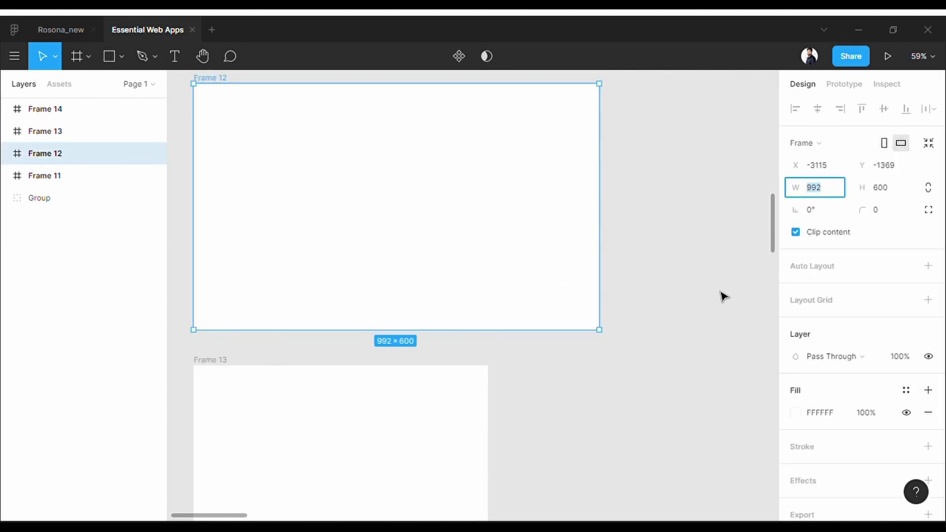
click(719, 257)
scroll(726, 270, up, 5)
click(522, 285)
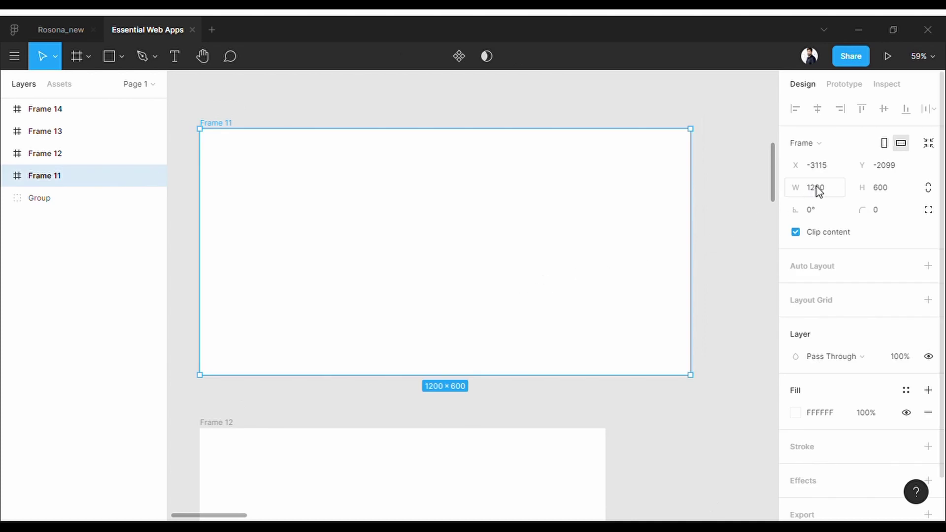
click(836, 188)
click(733, 306)
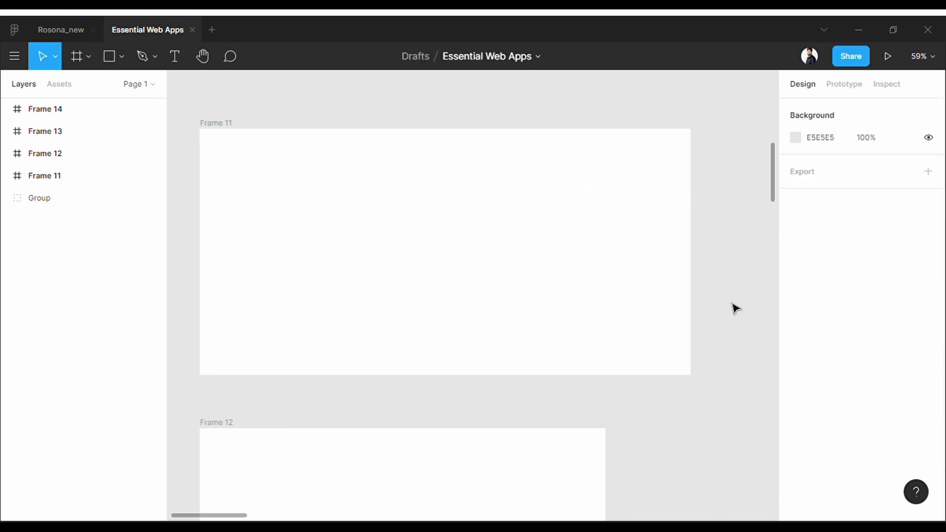
Add a 12-column, center-aligned layout grid to Frame 11
click(231, 134)
scroll(807, 274, down, 1)
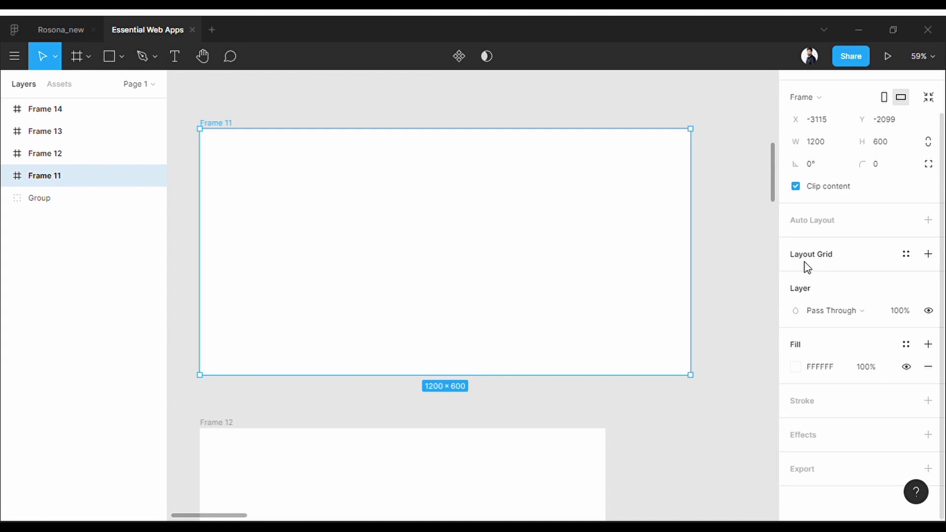
click(927, 262)
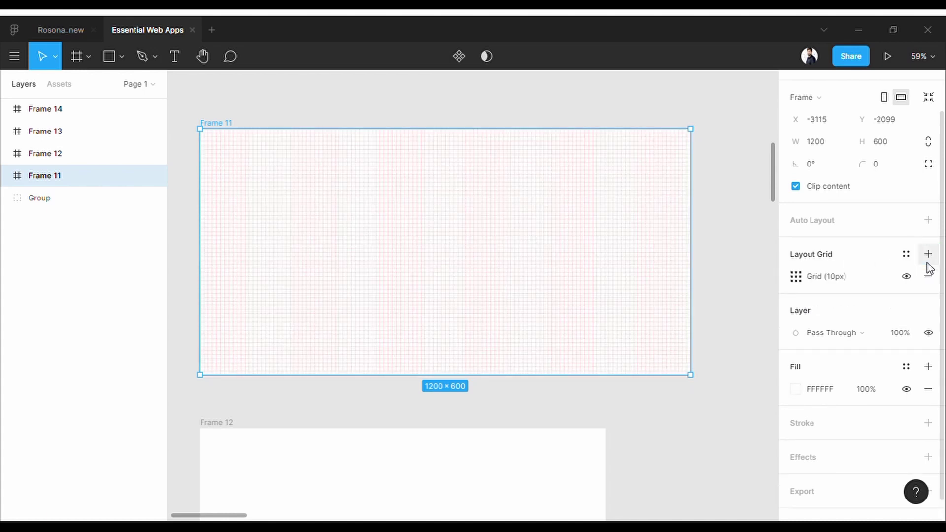
click(794, 277)
click(654, 283)
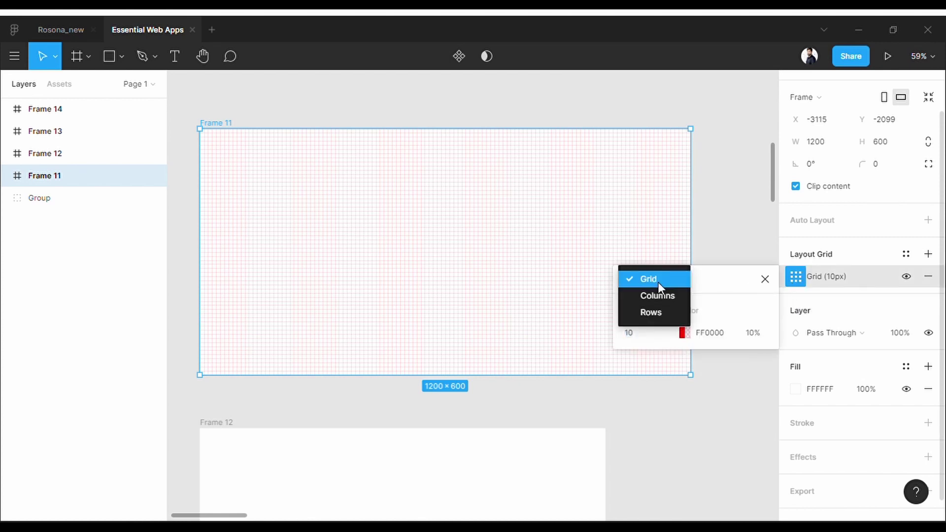
click(680, 296)
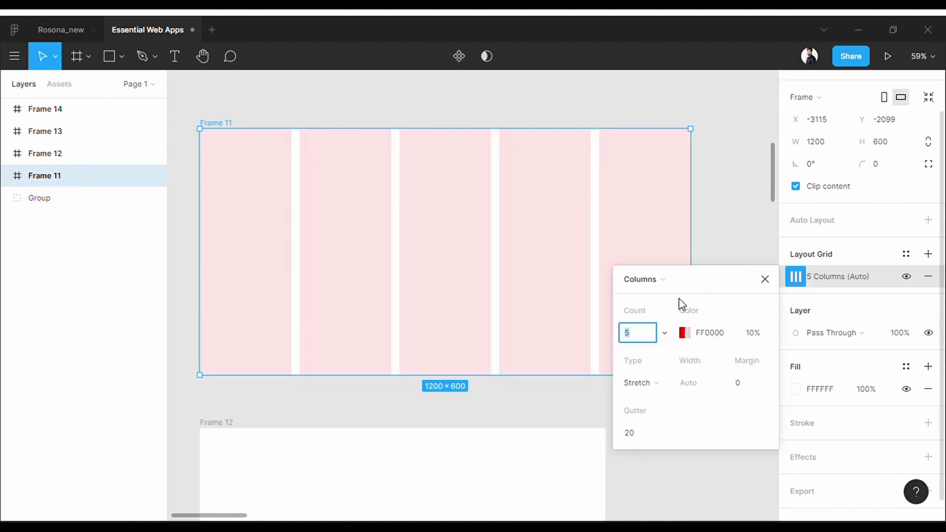
click(665, 334)
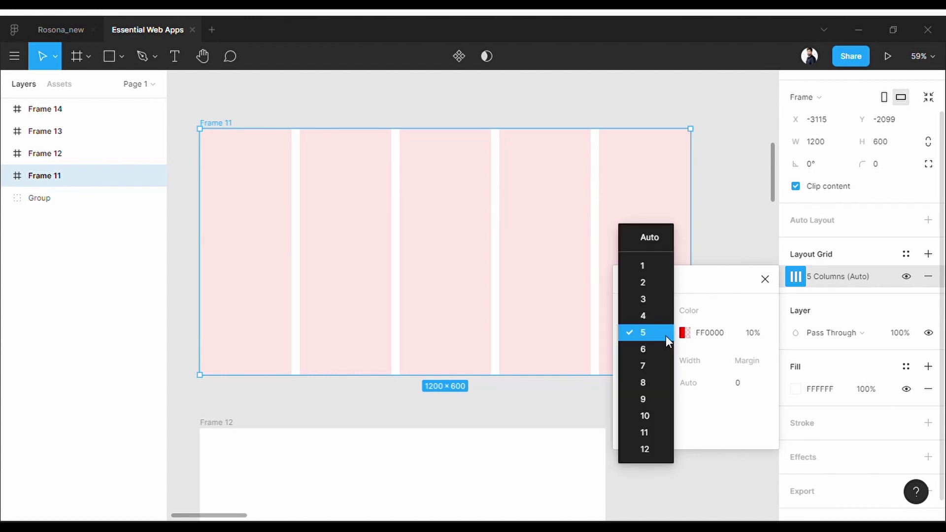
click(664, 450)
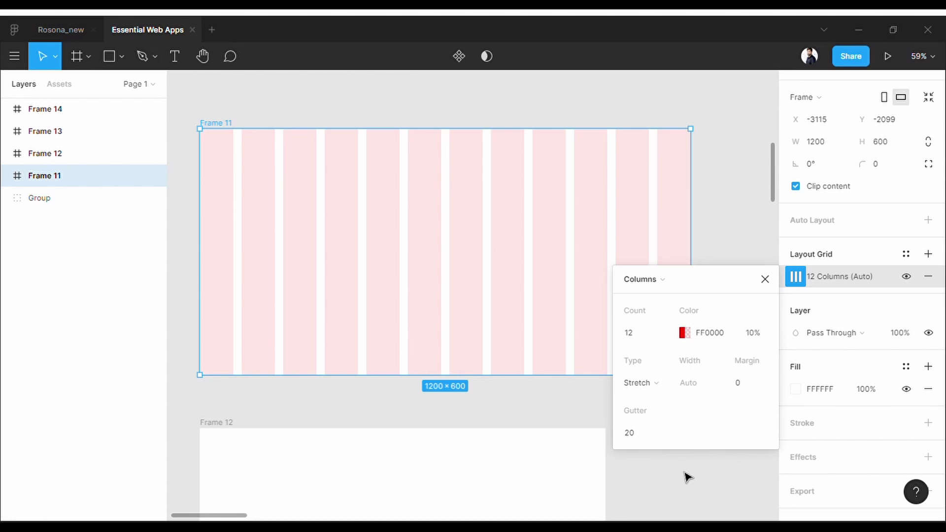
click(665, 384)
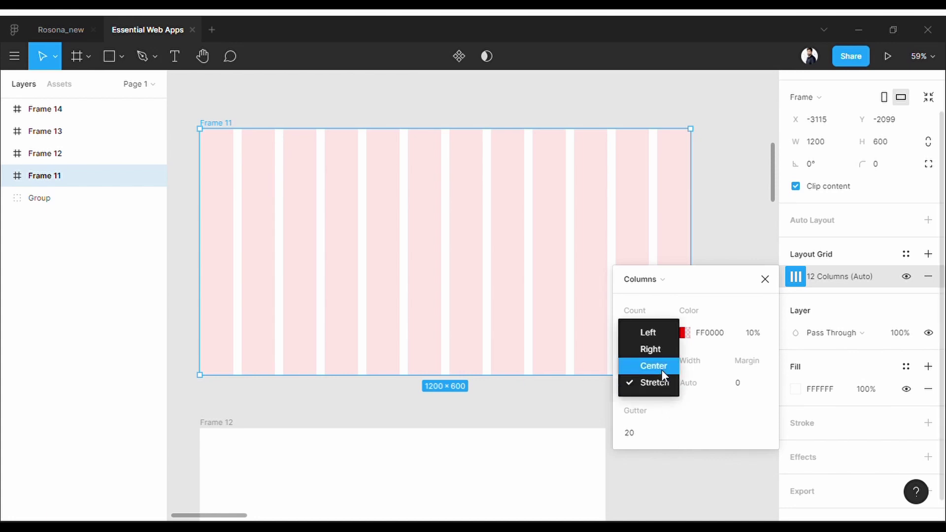
click(662, 375)
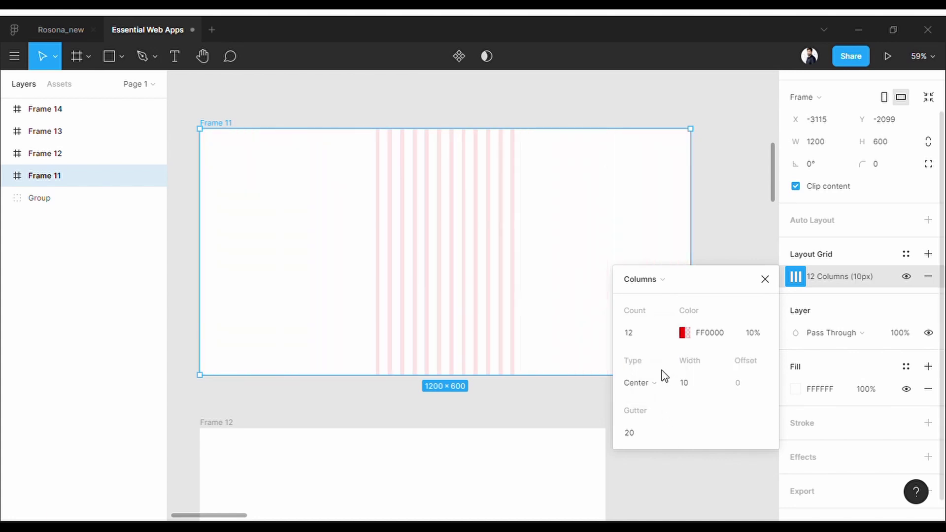
Set Frame 11's grid gutter to 24 px and column width to 76 px
click(653, 440)
key(Return)
click(704, 386)
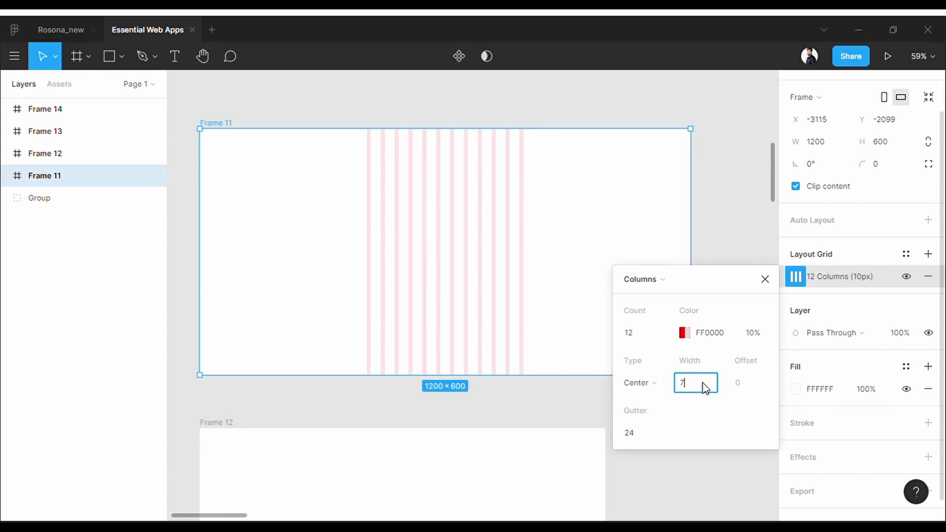
key(Return)
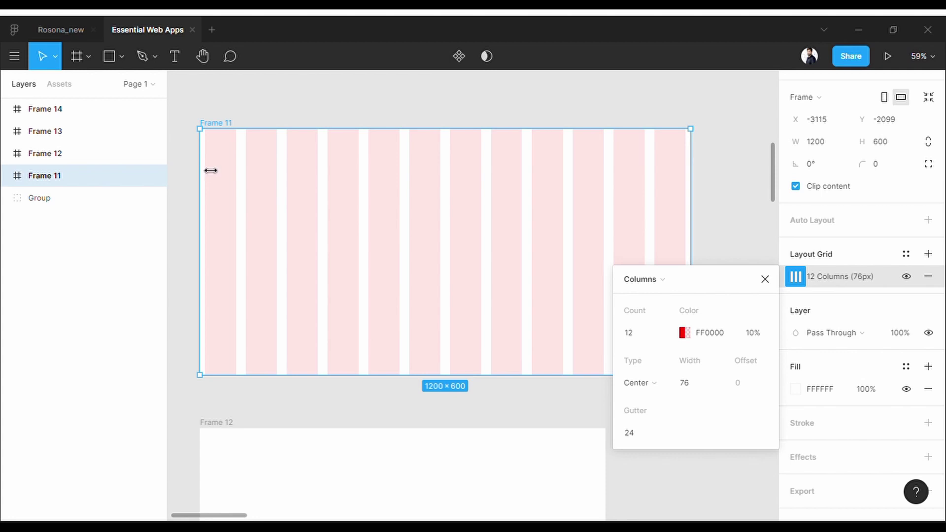
scroll(210, 170, up, 10)
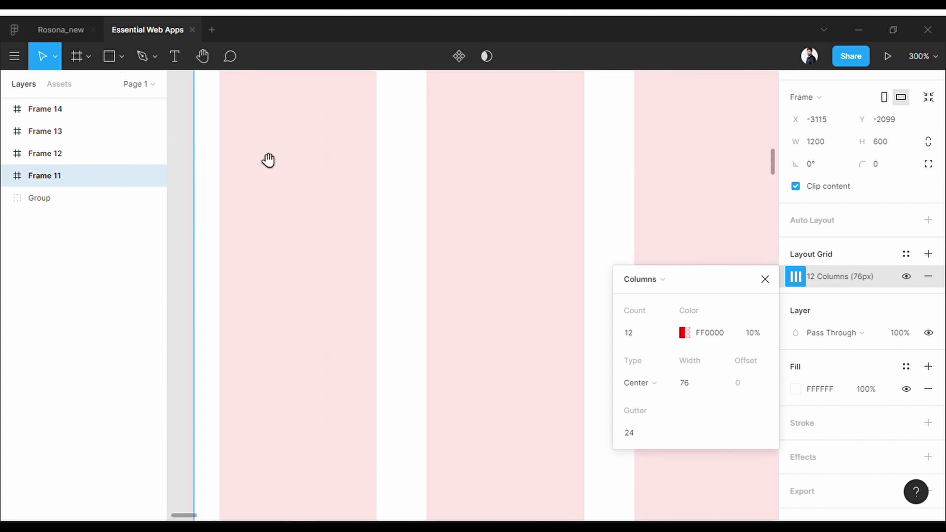
drag(268, 158, 373, 334)
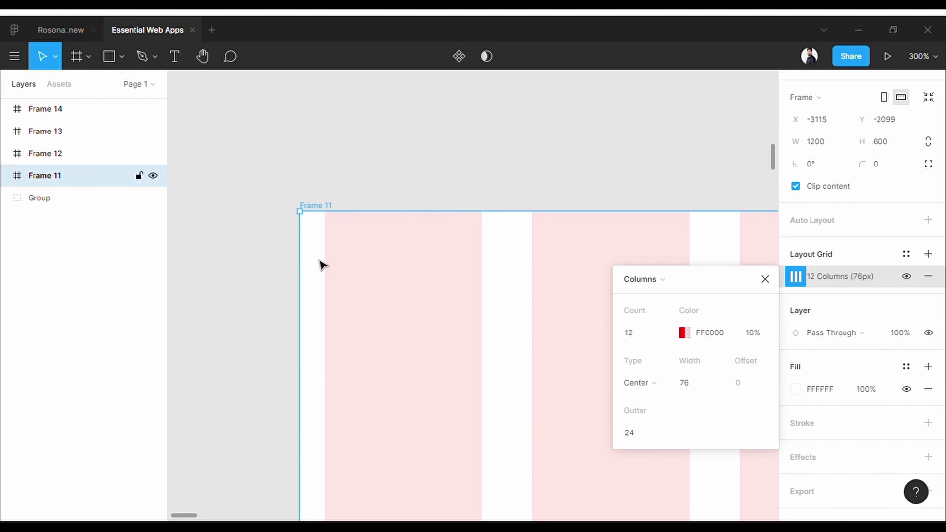
scroll(320, 265, down, 10)
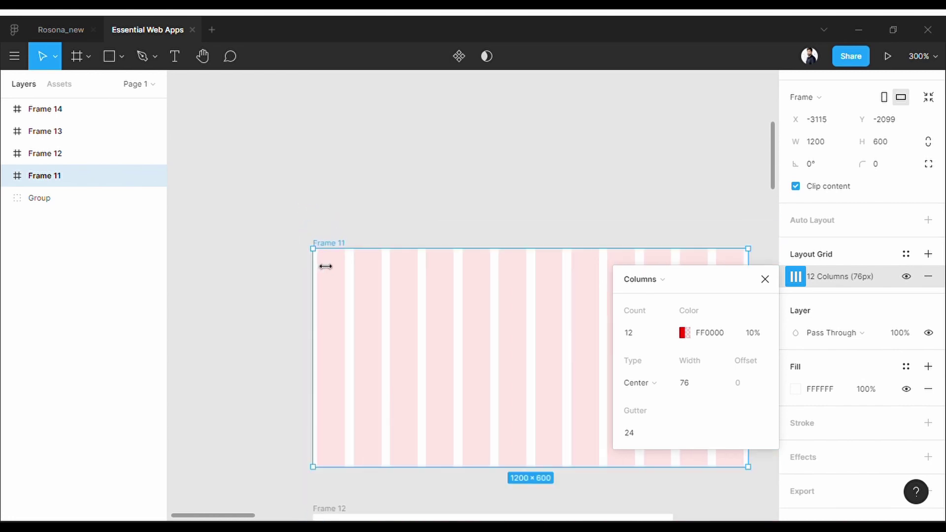
drag(394, 394, 372, 127)
drag(377, 194, 376, 170)
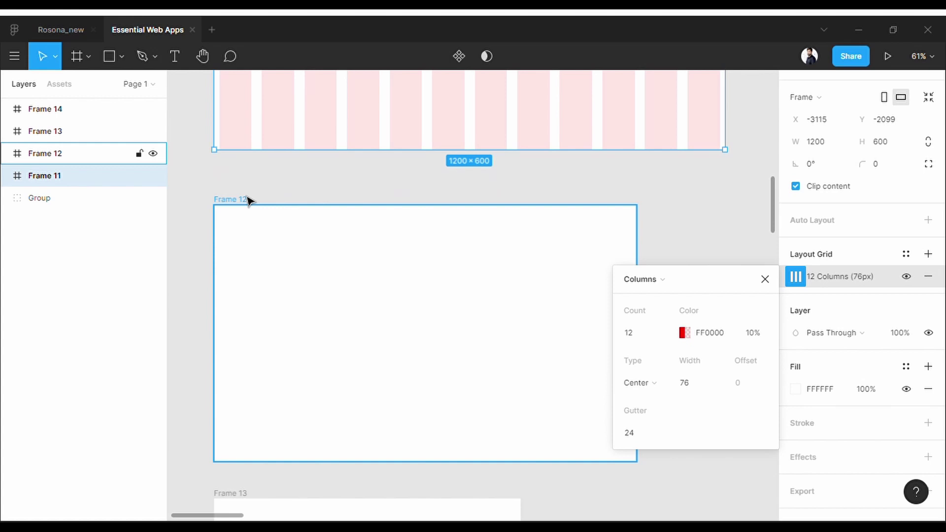
Add a 12-column, center-aligned layout grid to Frame 12
click(239, 204)
drag(412, 340, 409, 321)
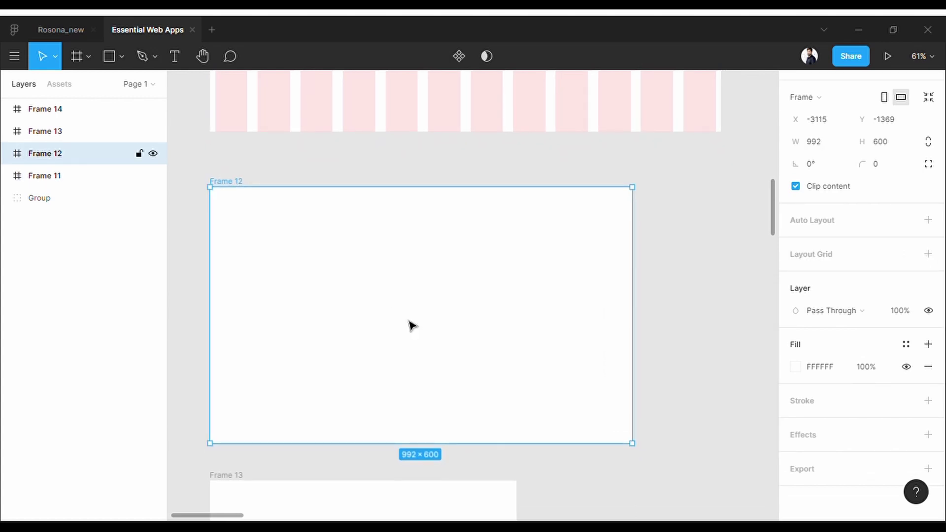
click(928, 300)
click(795, 321)
click(629, 325)
click(657, 344)
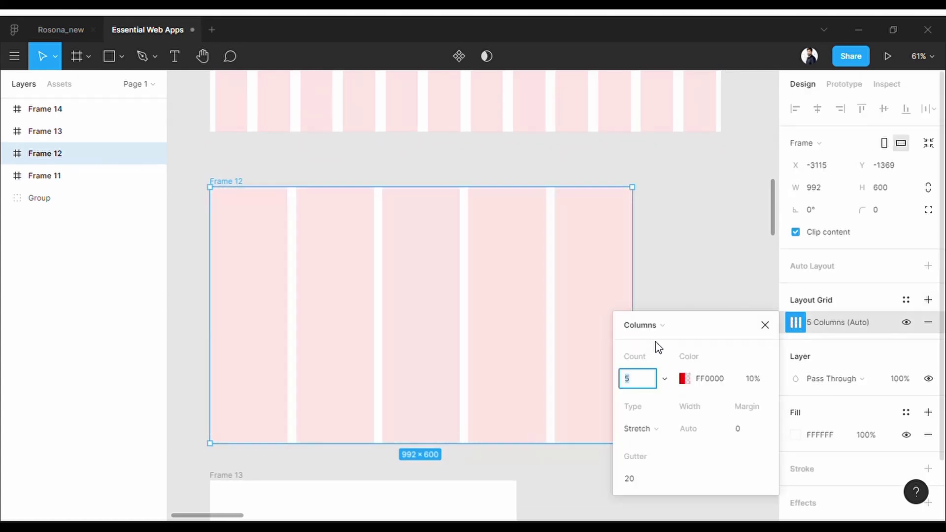
click(636, 378)
click(672, 502)
click(653, 430)
click(640, 394)
Set Frame 12's grid gutter to 24 px and column width to 59 px
click(644, 481)
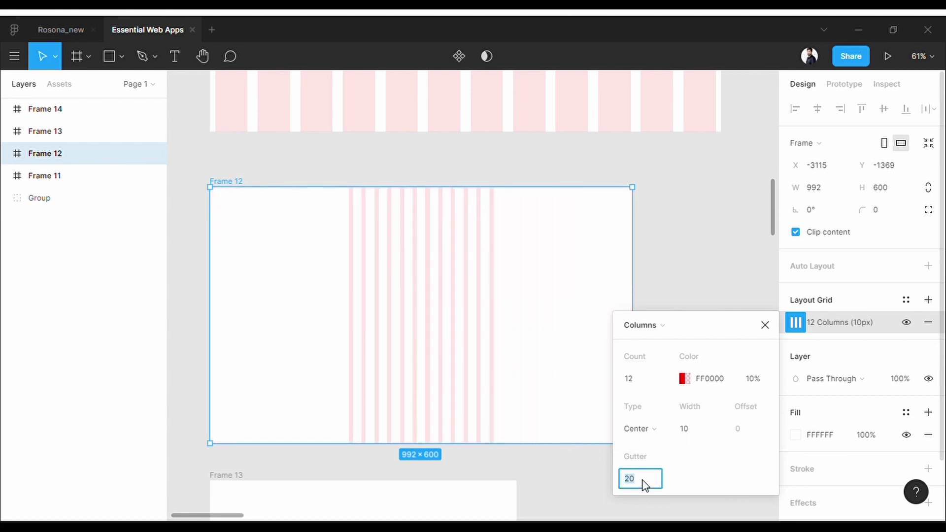
text(24)
click(702, 435)
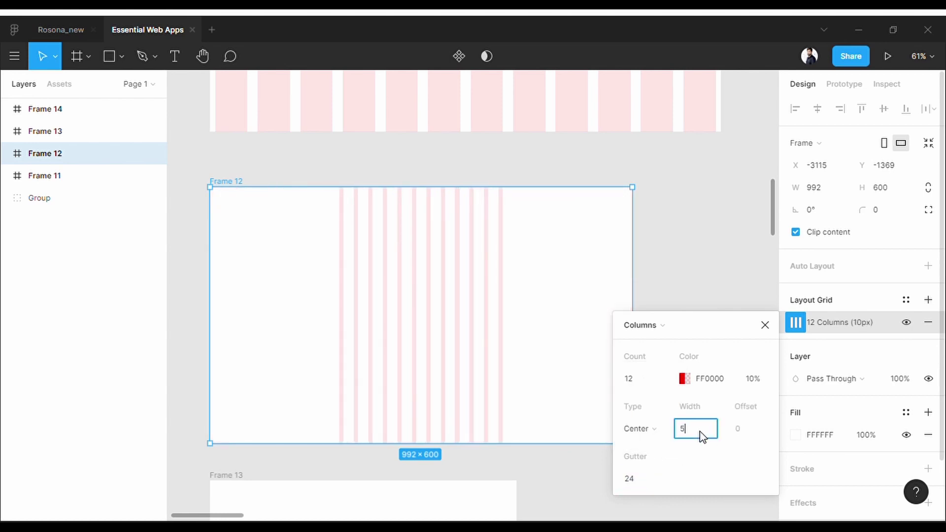
key(Return)
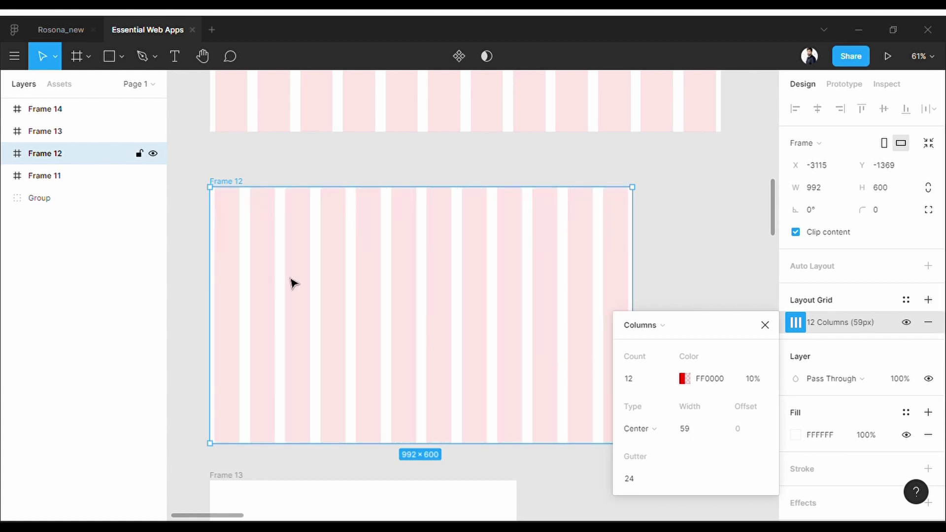
scroll(222, 232, up, 6)
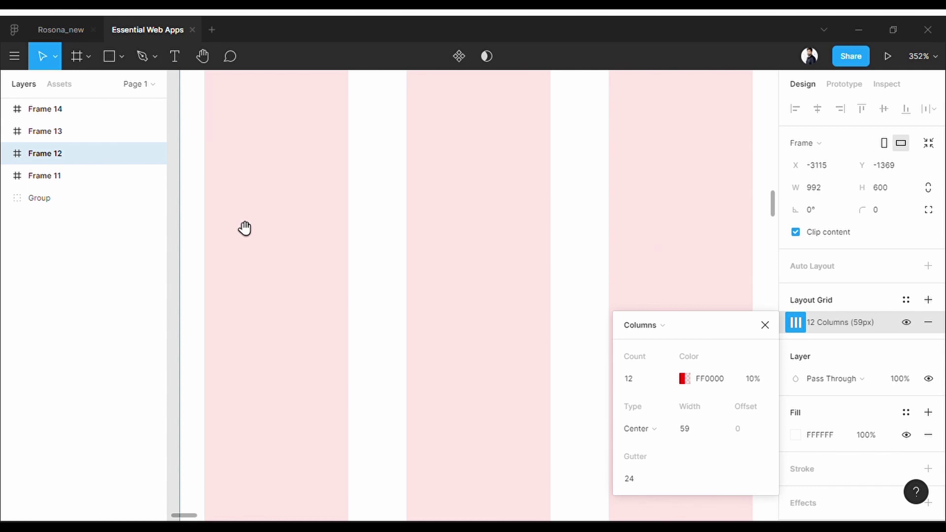
drag(245, 228, 277, 255)
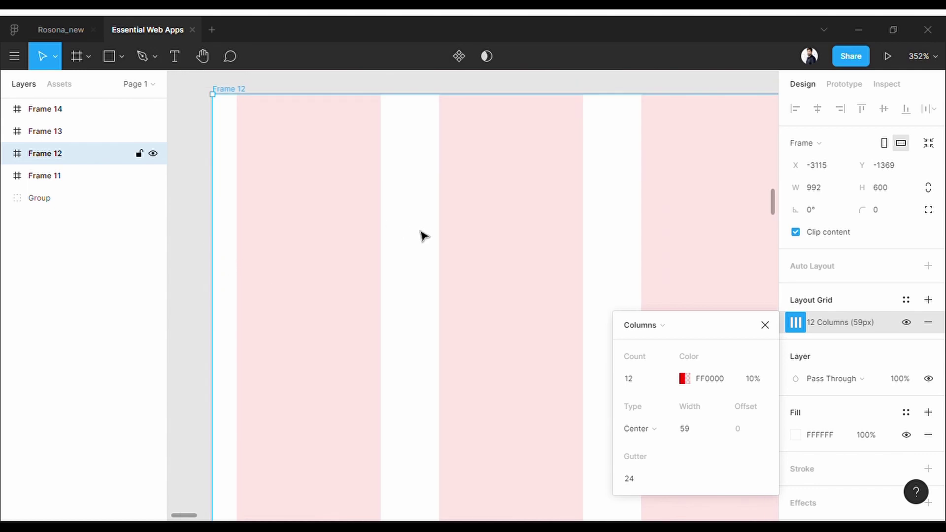
scroll(422, 236, down, 5)
scroll(340, 222, down, 5)
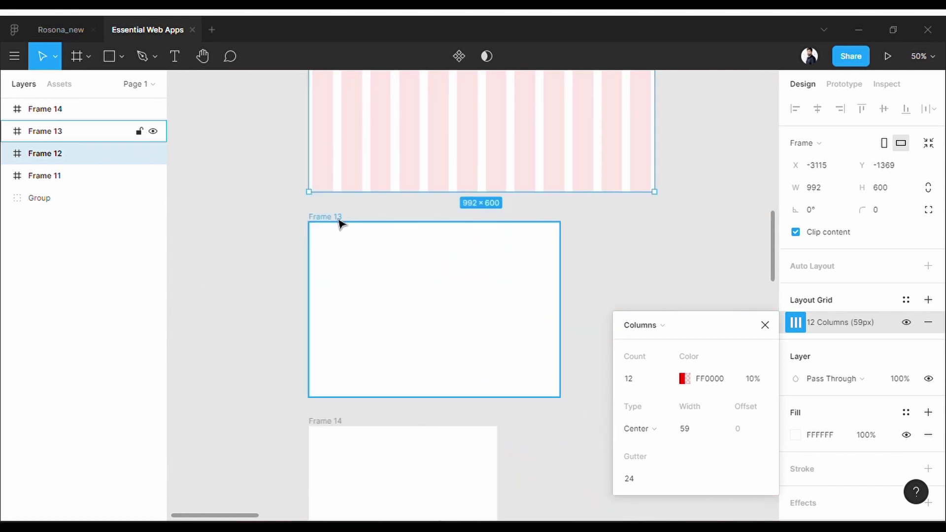
Add a 12-column, center-aligned layout grid to Frame 13
click(340, 222)
scroll(428, 297, up, 2)
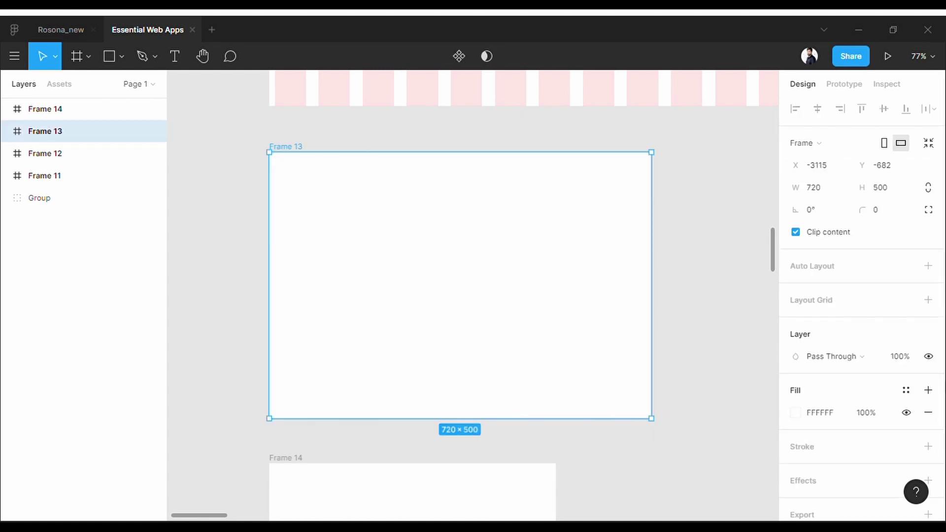
click(927, 300)
click(795, 322)
click(640, 325)
click(640, 337)
click(648, 386)
text(12)
key(Return)
click(640, 429)
click(640, 417)
Set Frame 13's grid gutter to 24 px and column width to 36 px
click(649, 477)
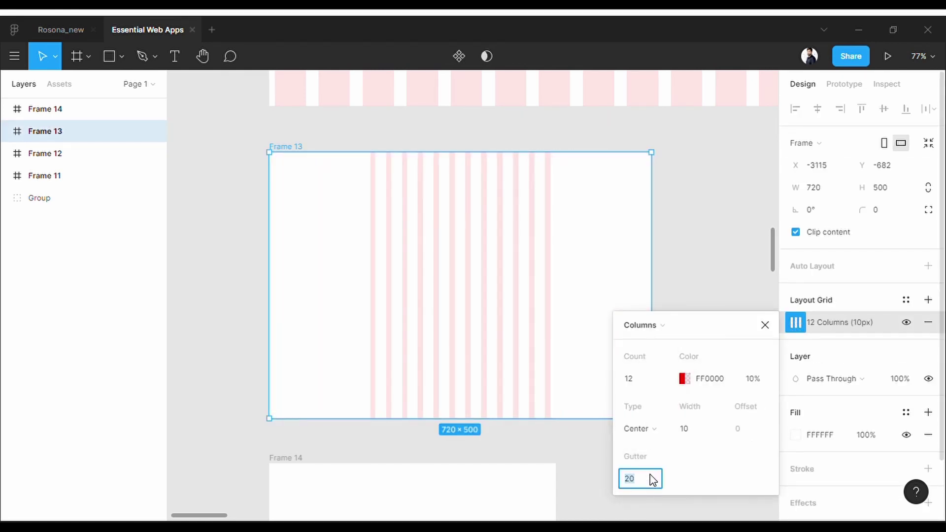
text(24)
click(707, 436)
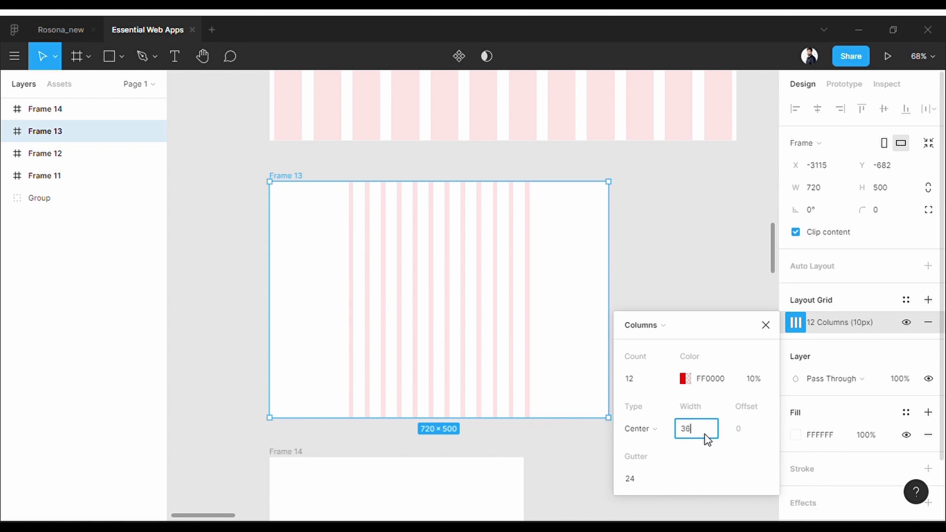
key(Return)
click(670, 269)
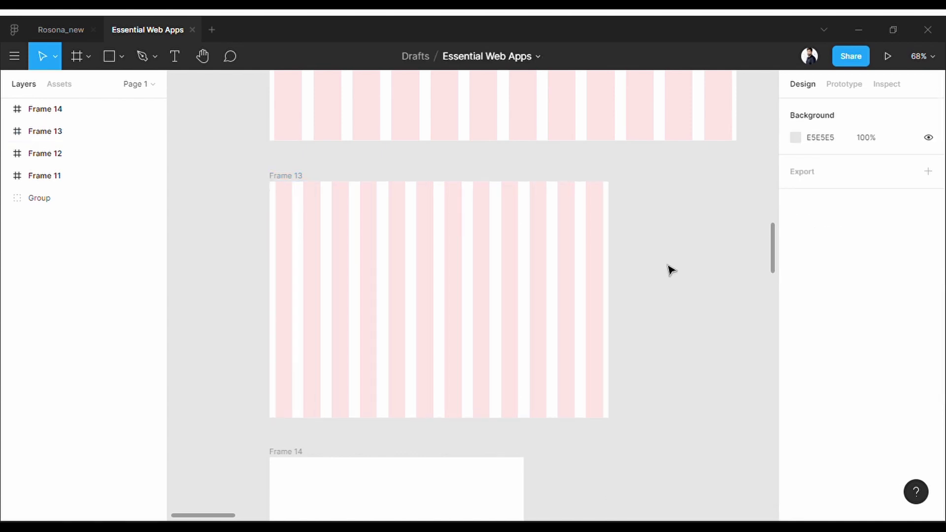
Add a 12-column, center-aligned layout grid to Frame 14
key(n)
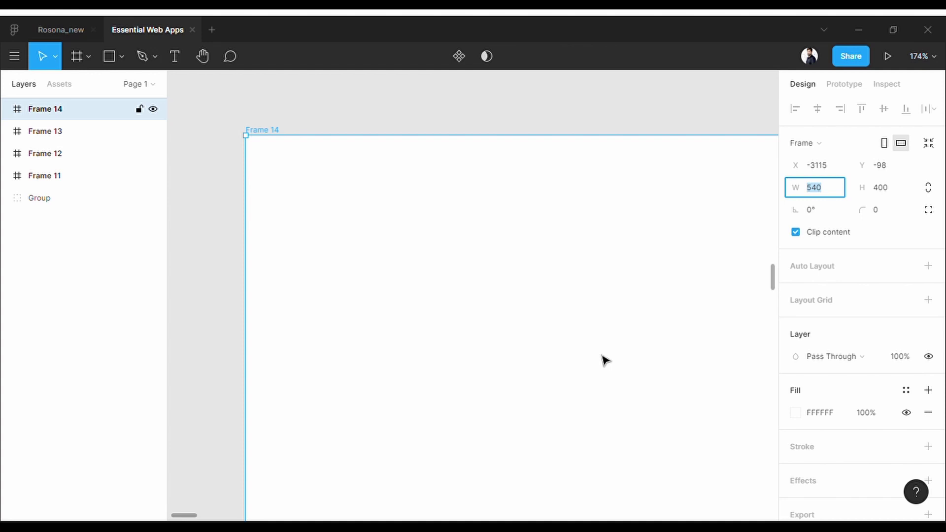
scroll(475, 279, down, 3)
scroll(476, 279, up, 3)
click(927, 299)
click(794, 321)
click(625, 319)
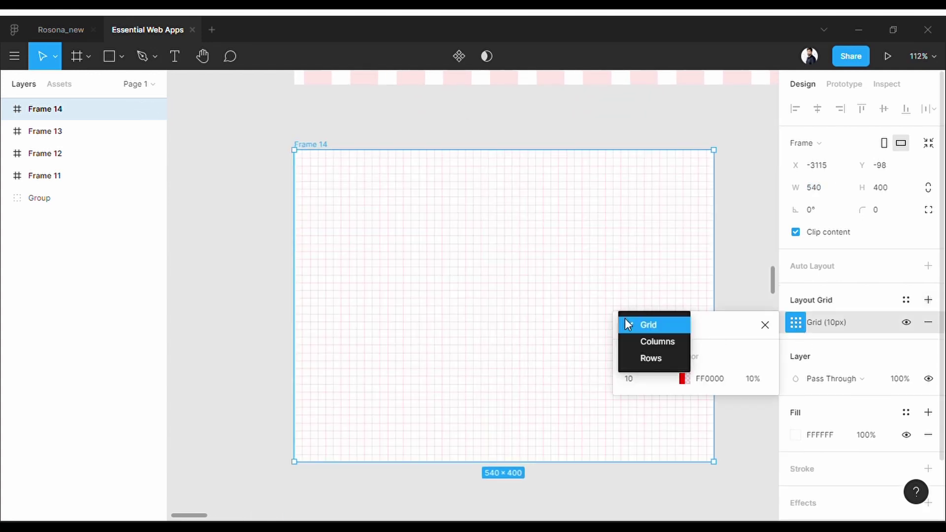
click(657, 340)
click(650, 378)
click(644, 495)
click(638, 428)
click(643, 409)
Set Frame 14's grid gutter to 24 px and column width to 21 px
click(651, 476)
text(24)
key(Return)
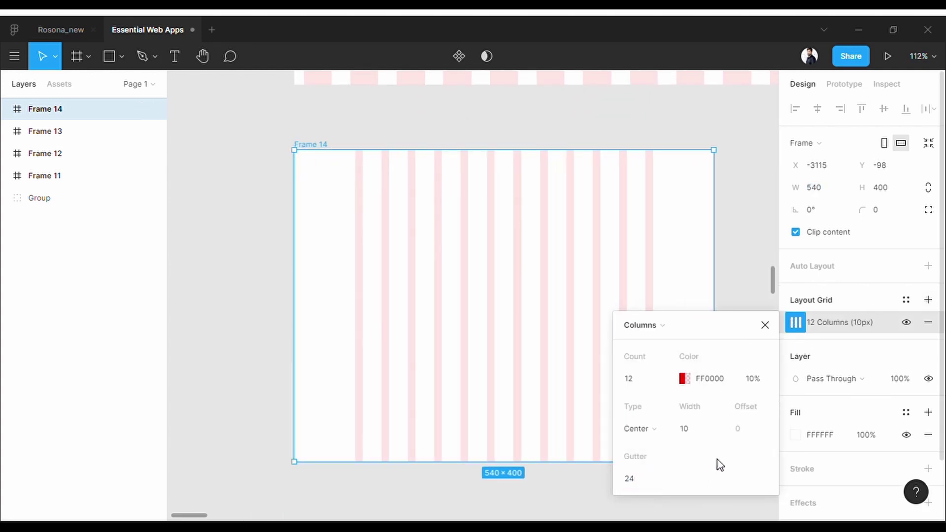
click(705, 430)
text(2)
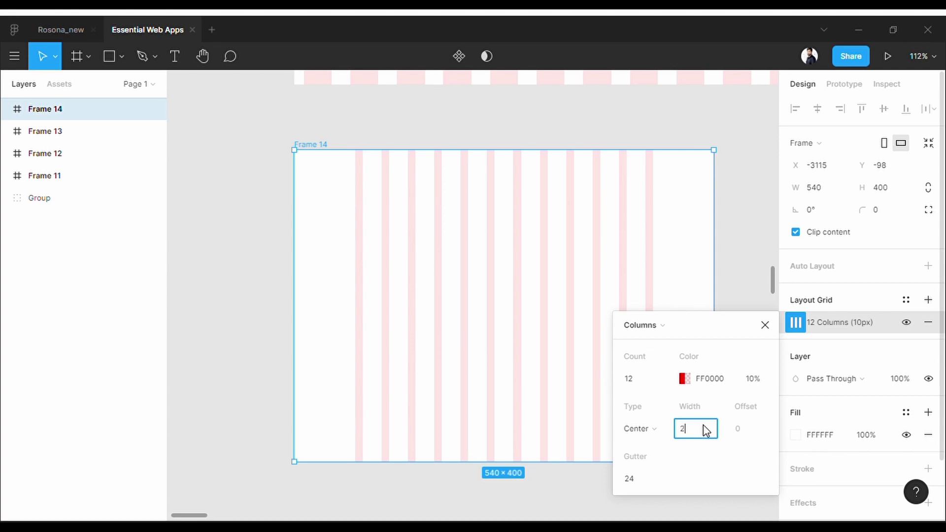
text(1)
key(Return)
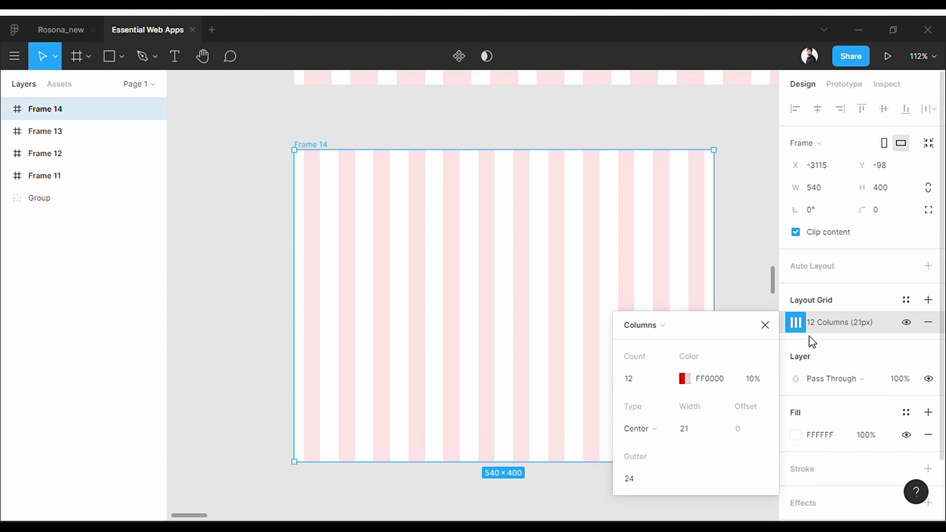
click(764, 324)
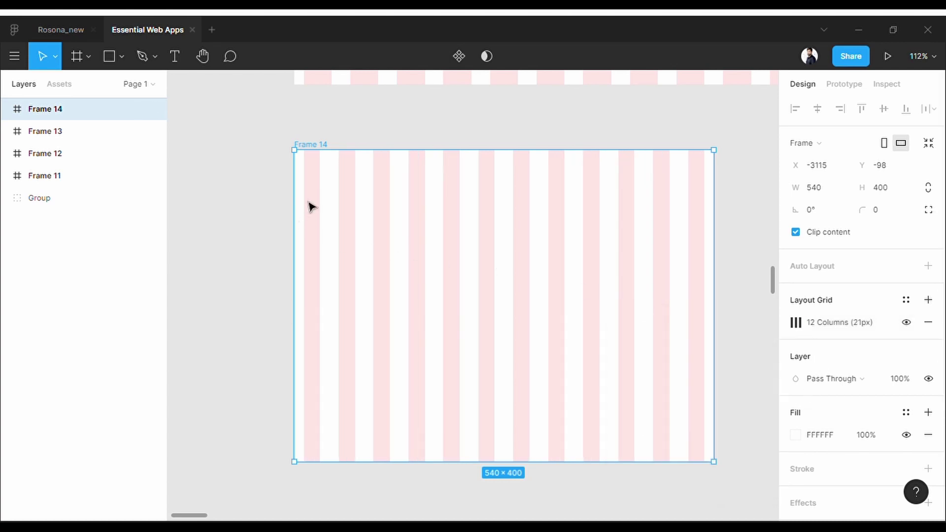
scroll(311, 207, down, 3)
scroll(670, 353, up, 10)
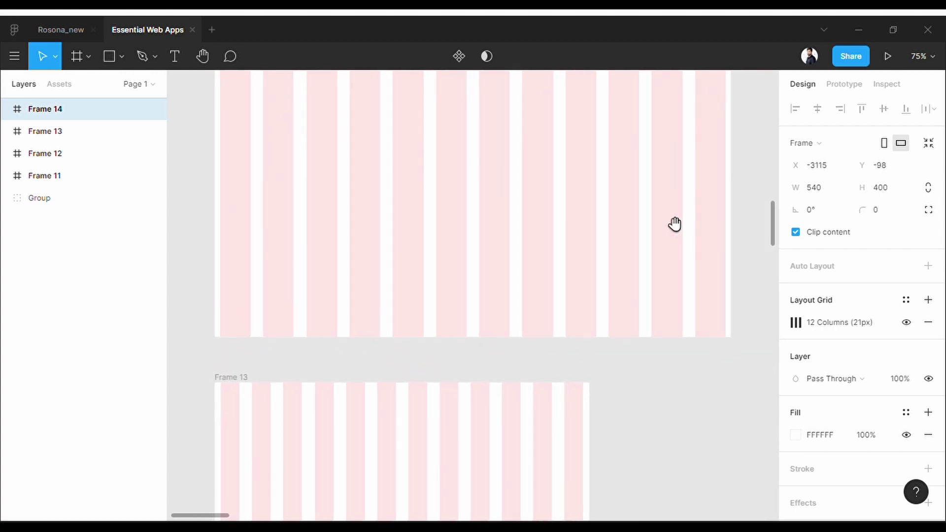
scroll(661, 416, down, 3)
scroll(625, 354, up, 6)
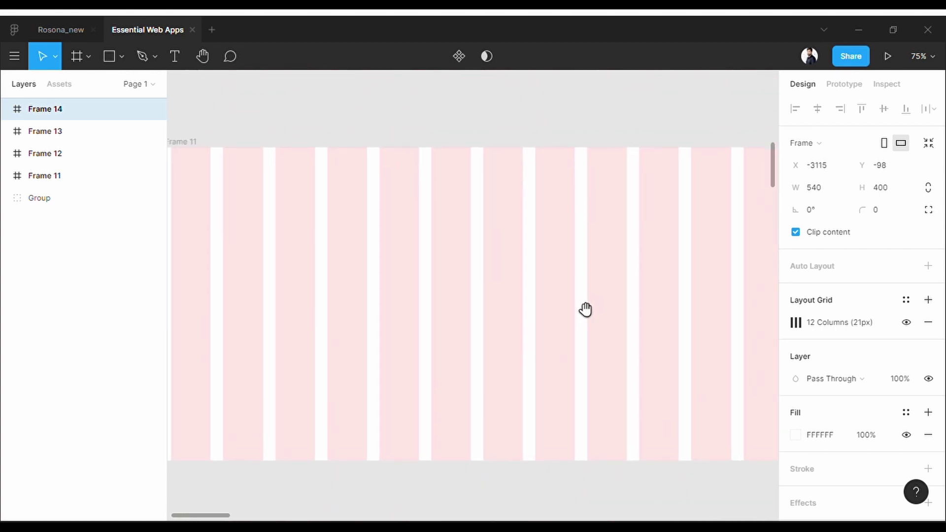